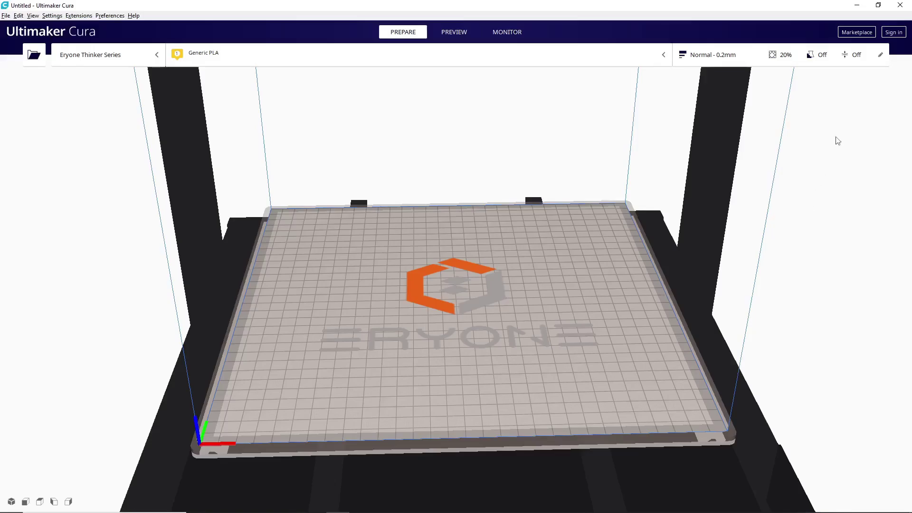
Look up the Calibration Shapes plugin details in the Marketplace
click(858, 32)
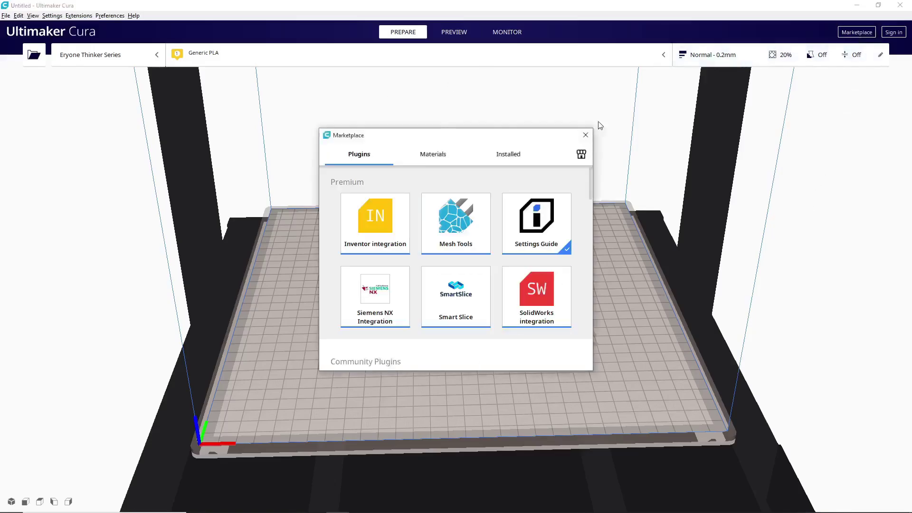
scroll(583, 204, down, 5)
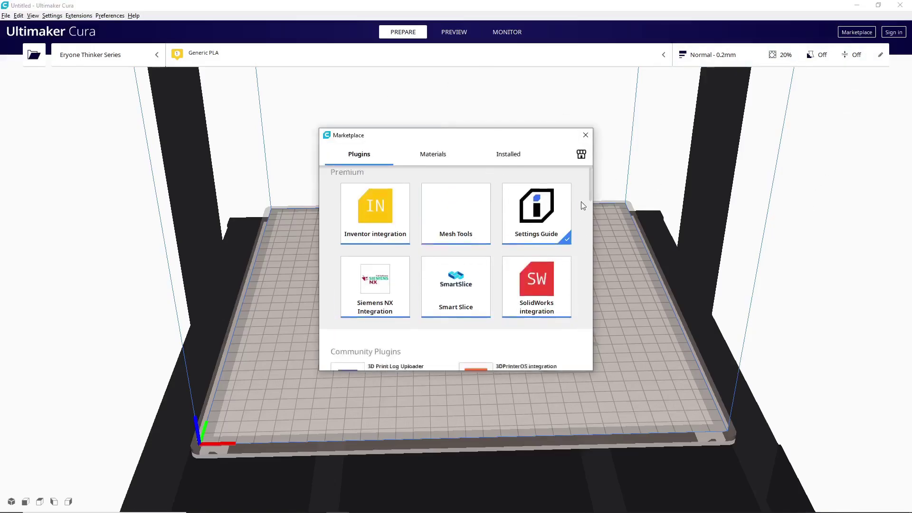
scroll(582, 205, down, 2)
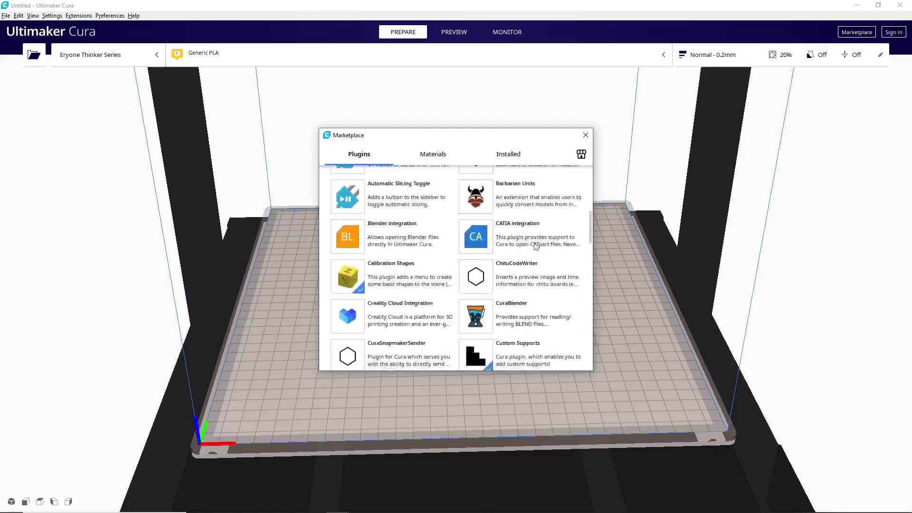
click(418, 279)
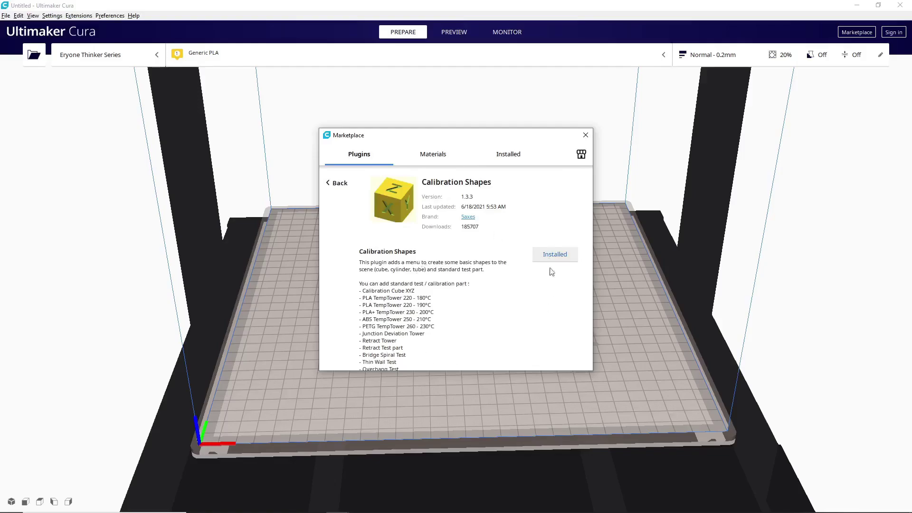
click(586, 136)
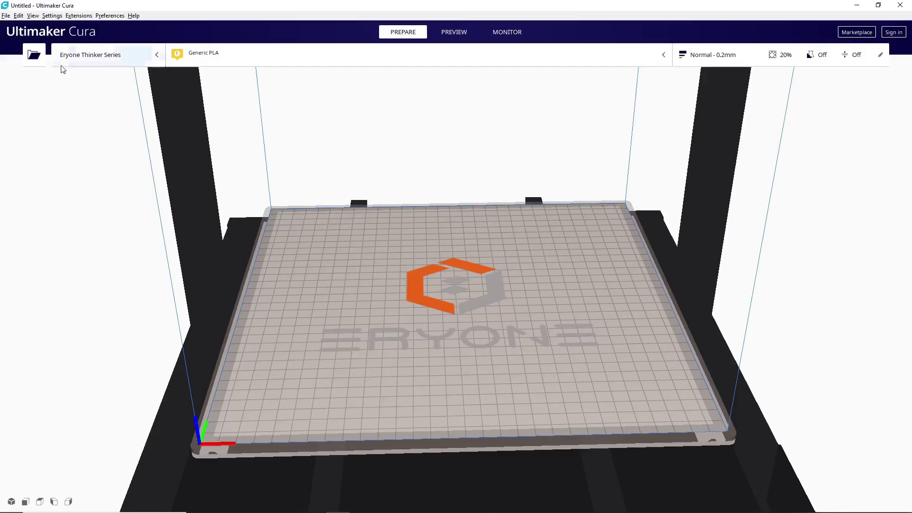
Add a PLA TempTower calibration model from Extensions > Part for calibration
click(74, 17)
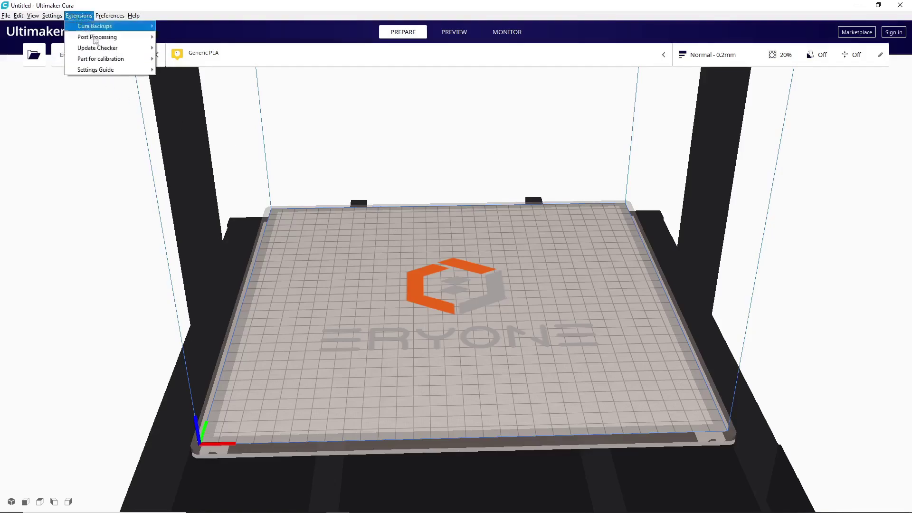
mouse_move(114, 59)
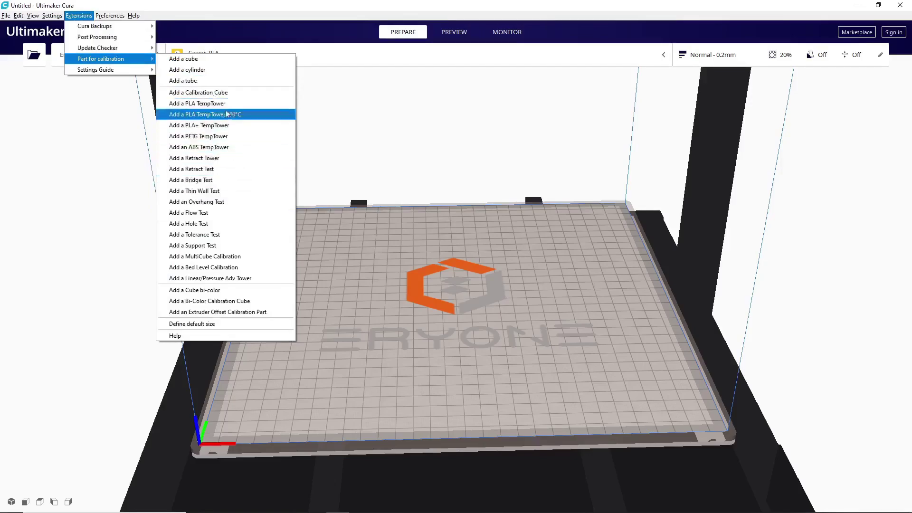
click(211, 109)
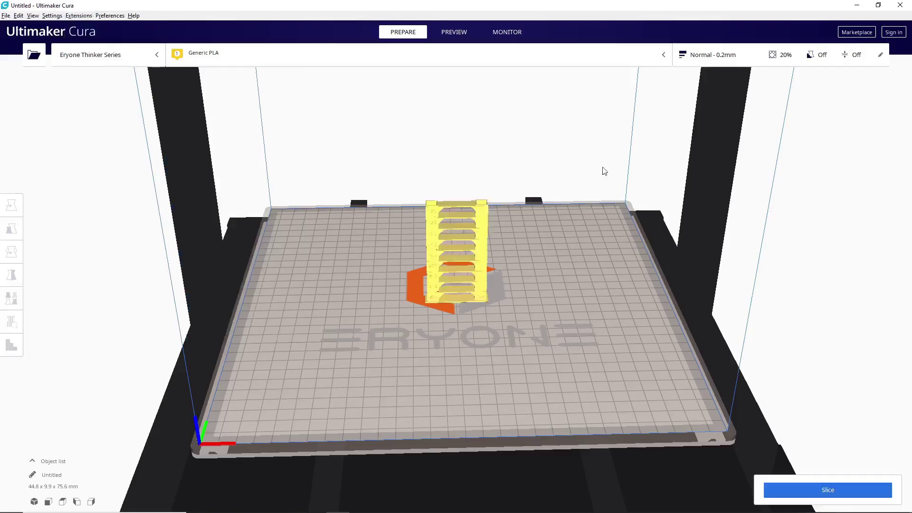
Add a TempFanTower script (start 220, increment -5) in Modify G-Code post-processing
click(80, 15)
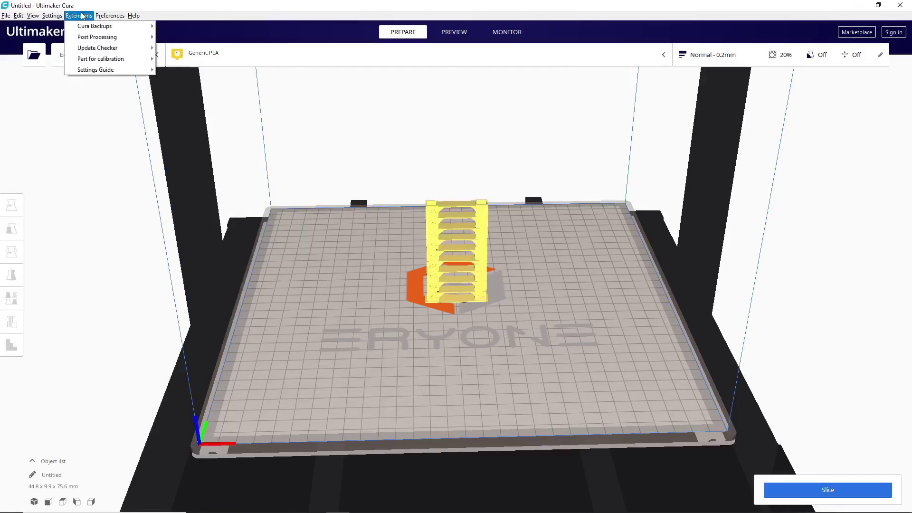
mouse_move(107, 38)
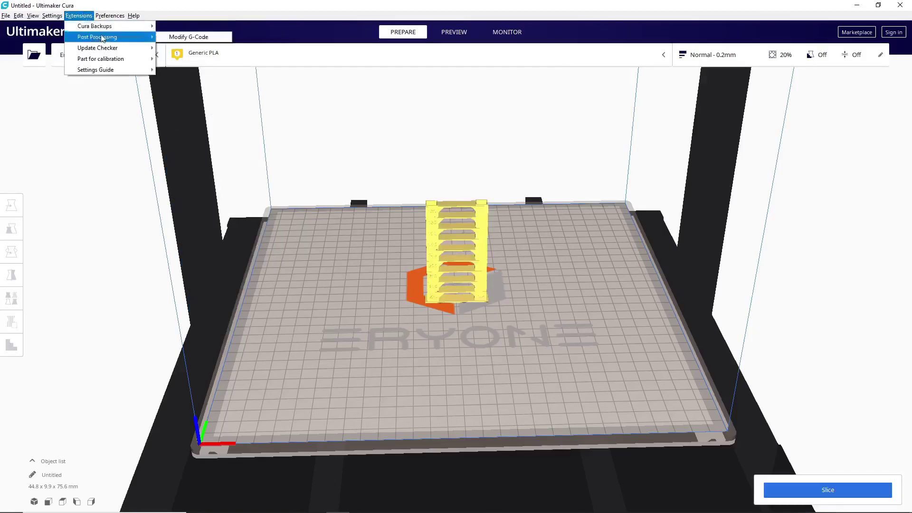
click(186, 38)
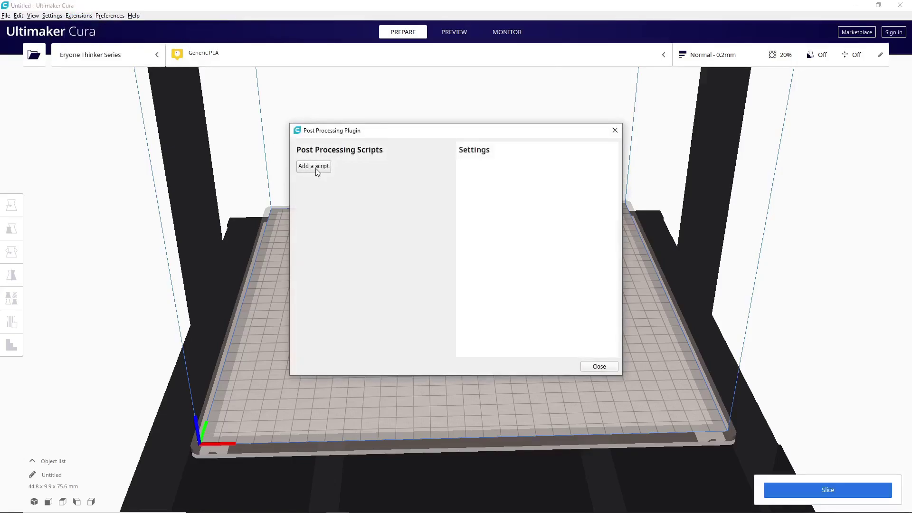
click(314, 167)
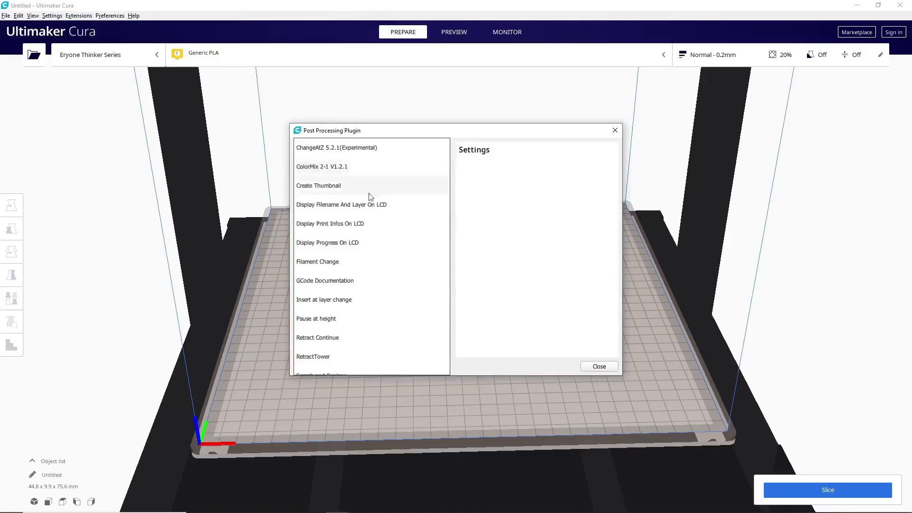
scroll(375, 186, down, 3)
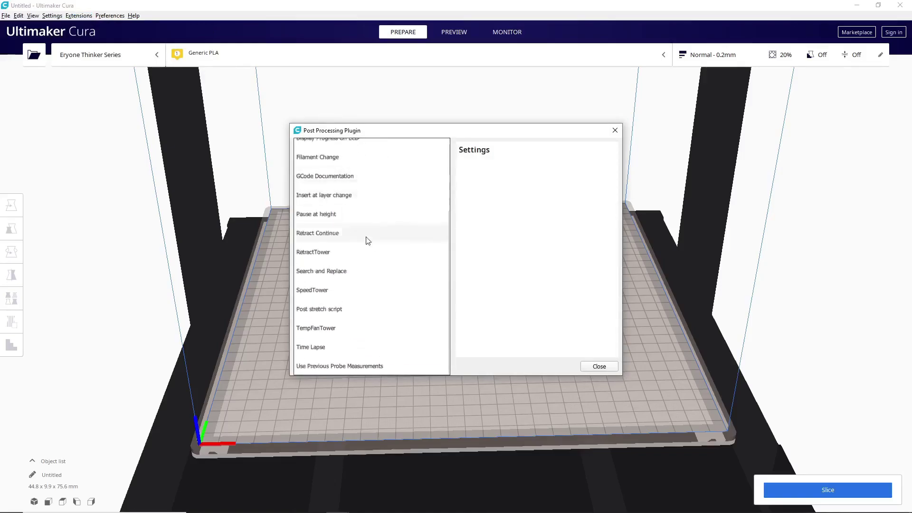
click(331, 332)
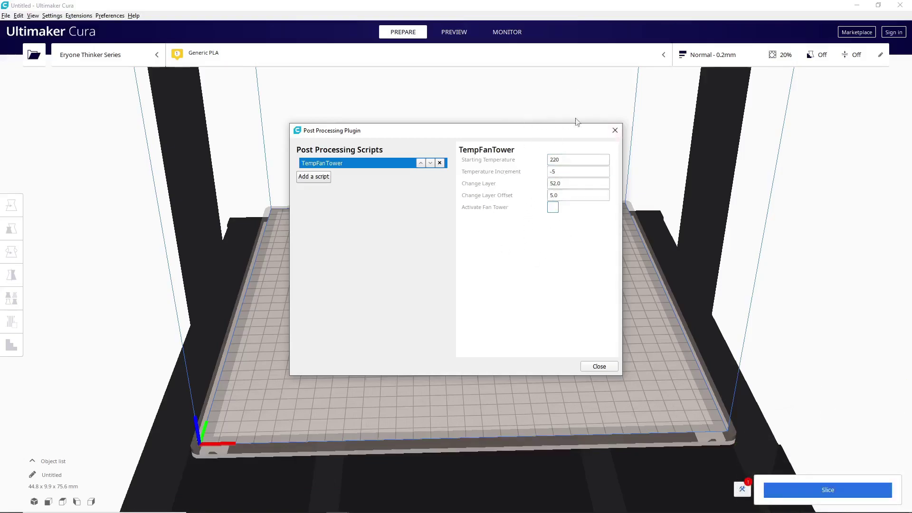
Slice the tower and bring the layer preview down to the first layer
click(614, 132)
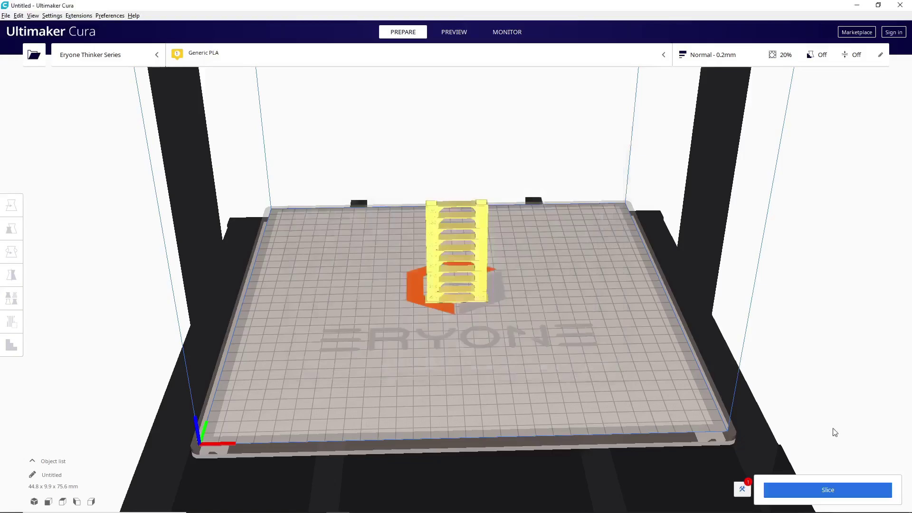
click(827, 492)
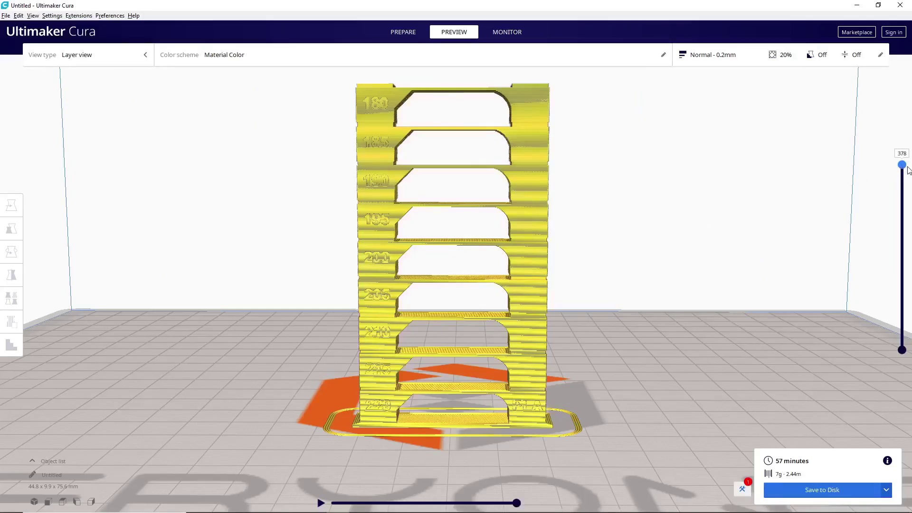
drag(902, 165, 765, 326)
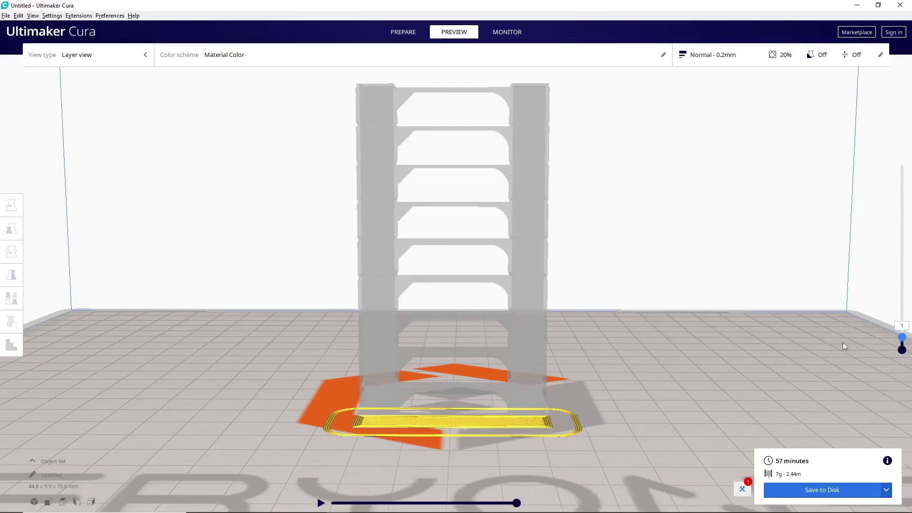
Step through layers in the preview, show most of the tower, and select the model
key(Up)
key(Up)
key(Up)
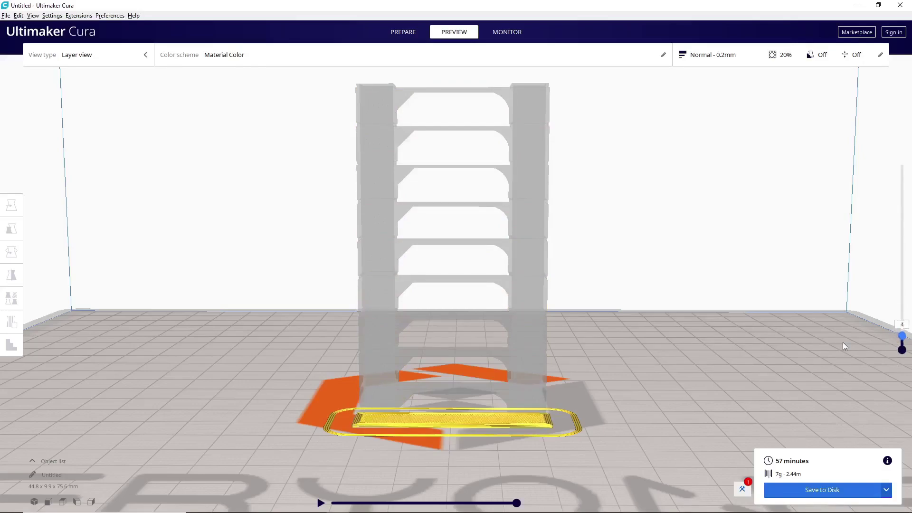
key(Up)
key(Down)
key(Up)
key(Down)
key(Up)
key(Down)
drag(902, 336, 910, 134)
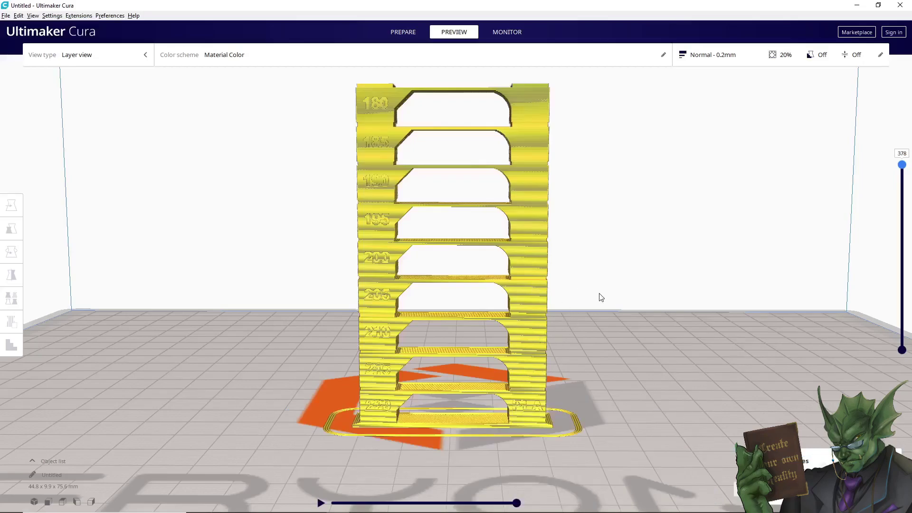
key(ctrl+a)
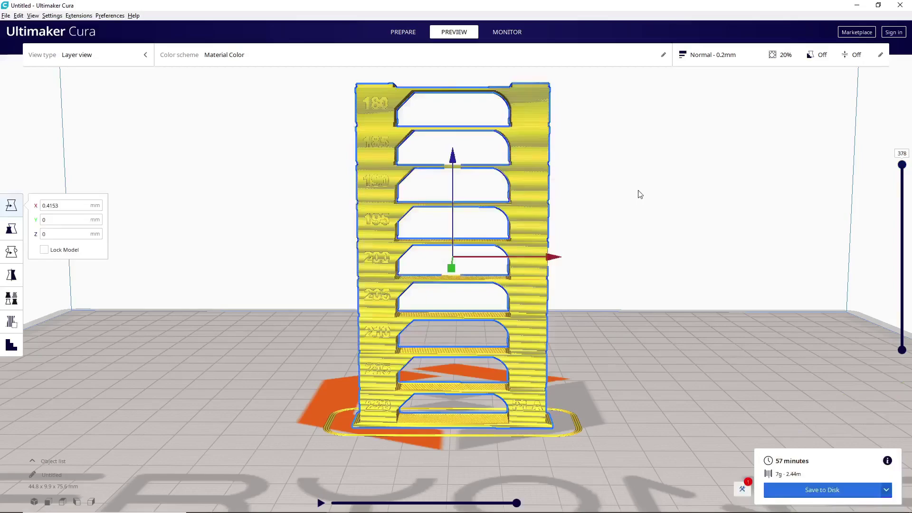
Set the TempFanTower script's Change Layer to 41.0 and Change Layer Offset to 4
click(742, 489)
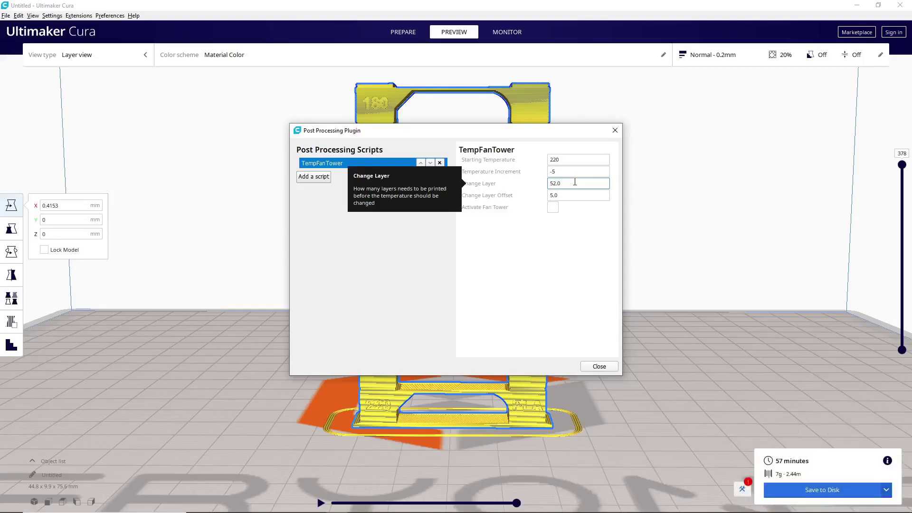
drag(569, 185, 520, 190)
text(41.0)
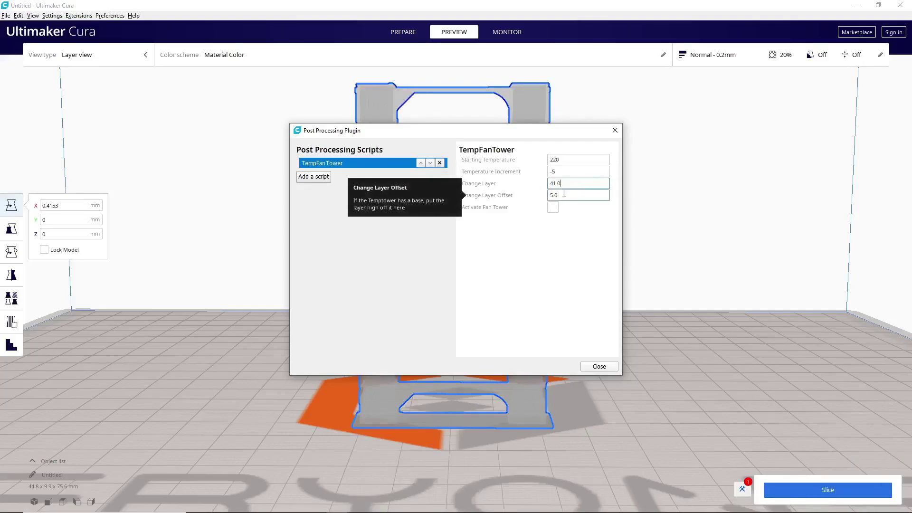
double_click(563, 194)
text(4)
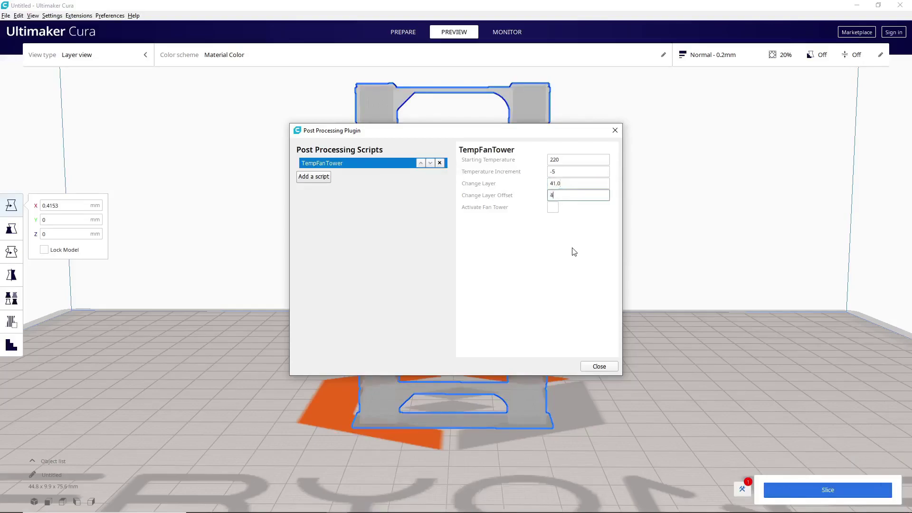
click(540, 280)
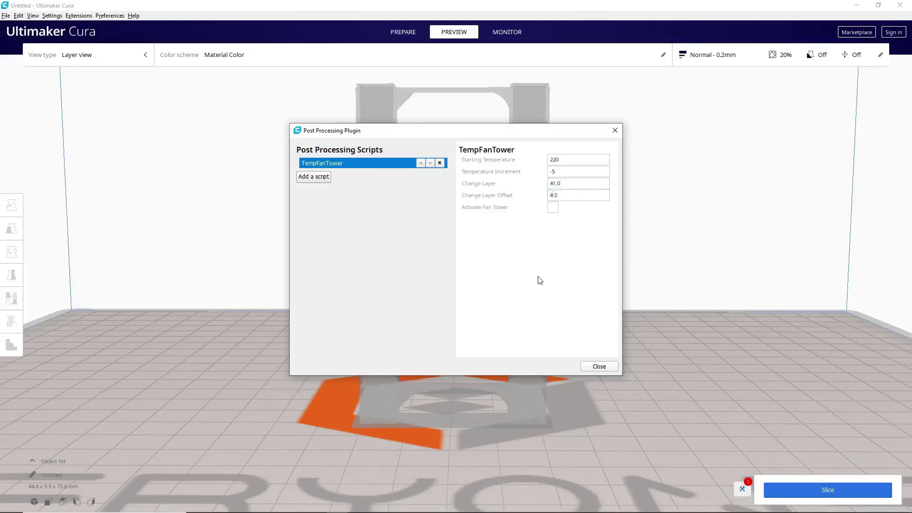
Set the material's printing and initial layer temperatures to 220 °C
click(615, 130)
click(724, 57)
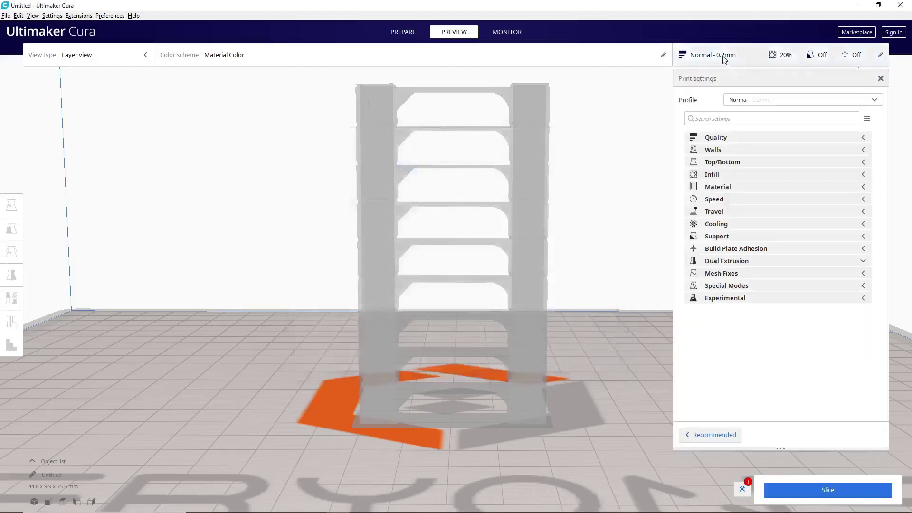
click(816, 188)
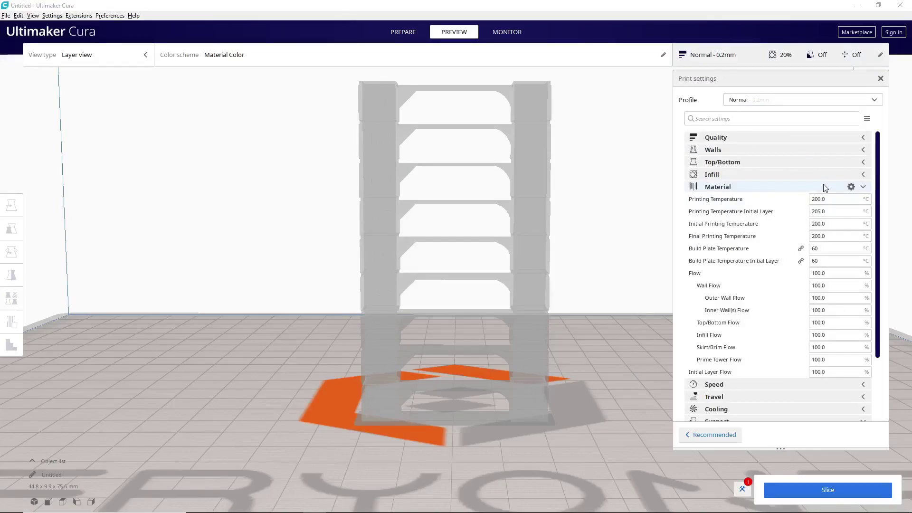
text(220)
key(Tab)
text(220)
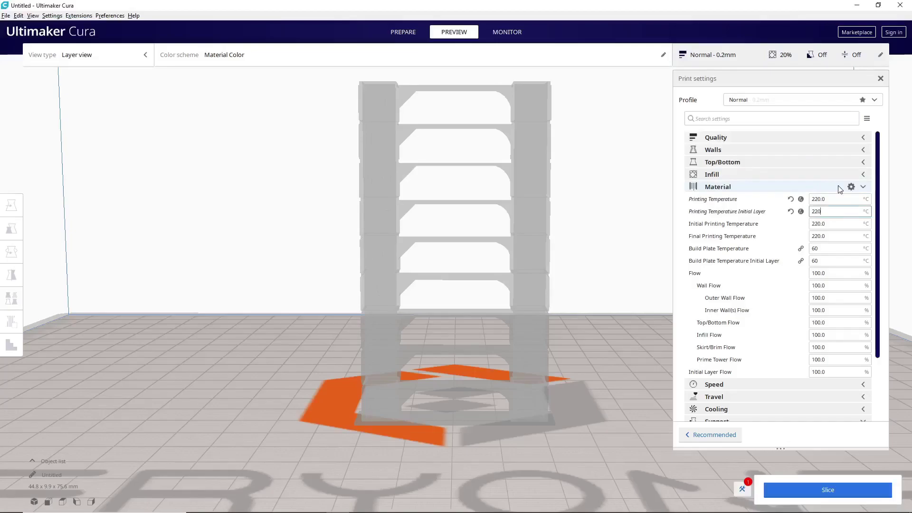
click(717, 218)
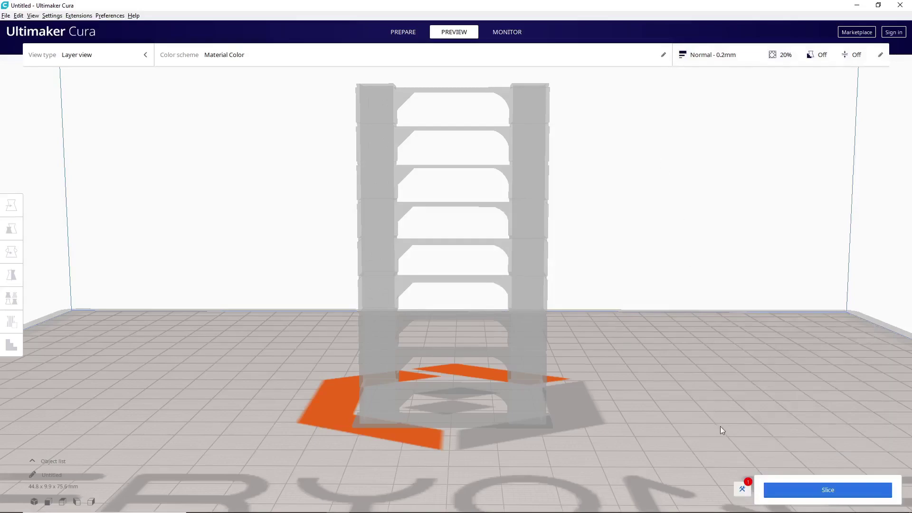
Delete the TempFanTower script so no post-processing scripts remain
click(742, 488)
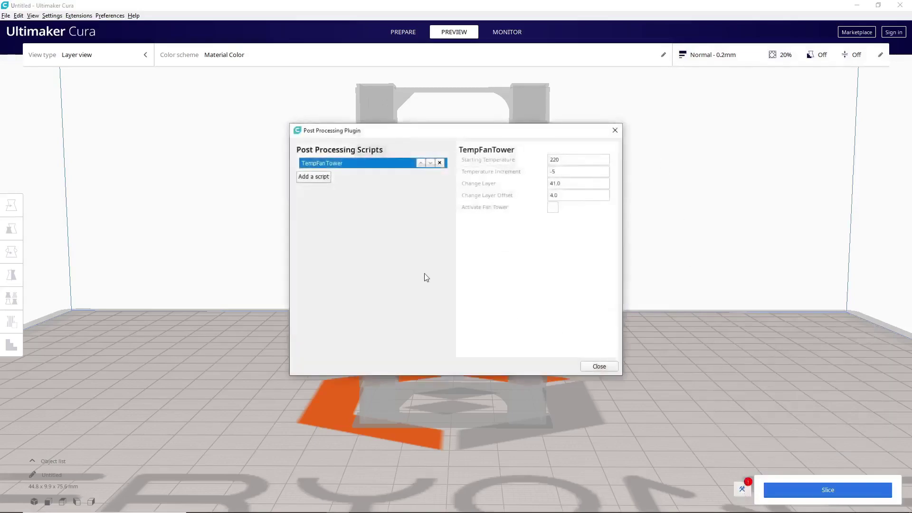
click(440, 163)
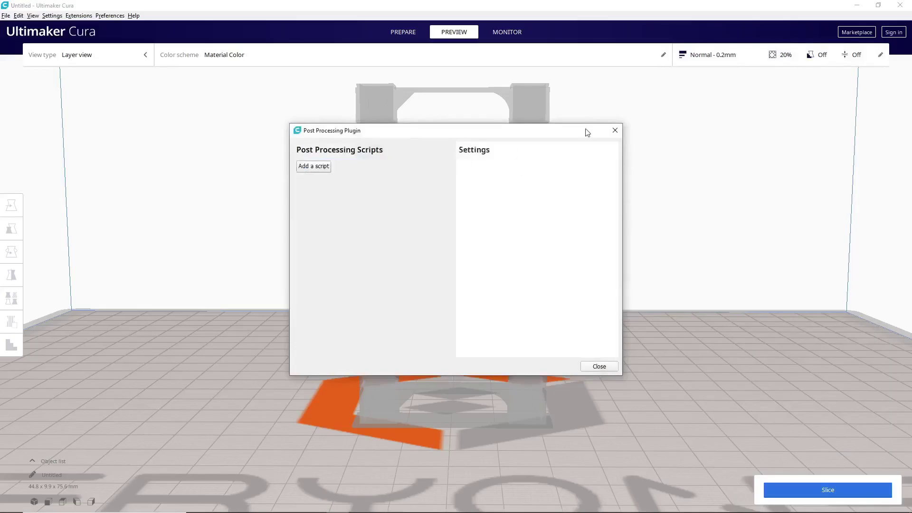
click(615, 130)
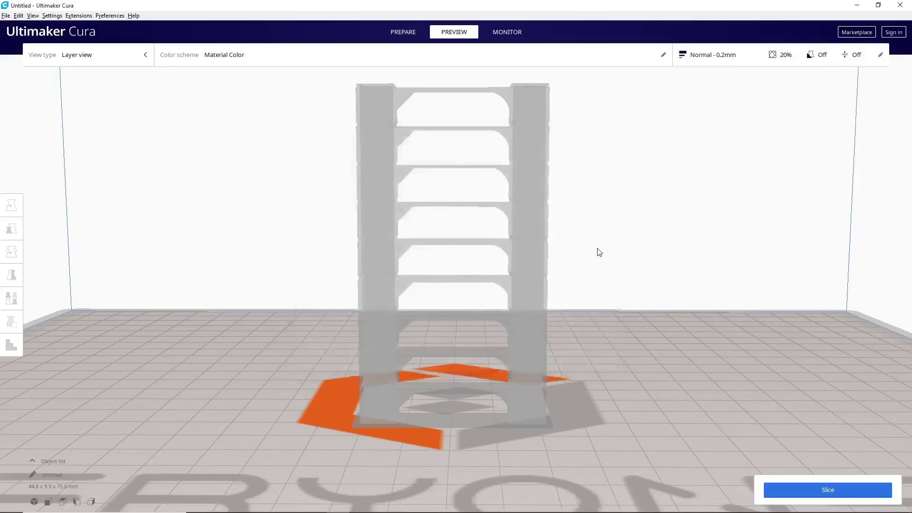